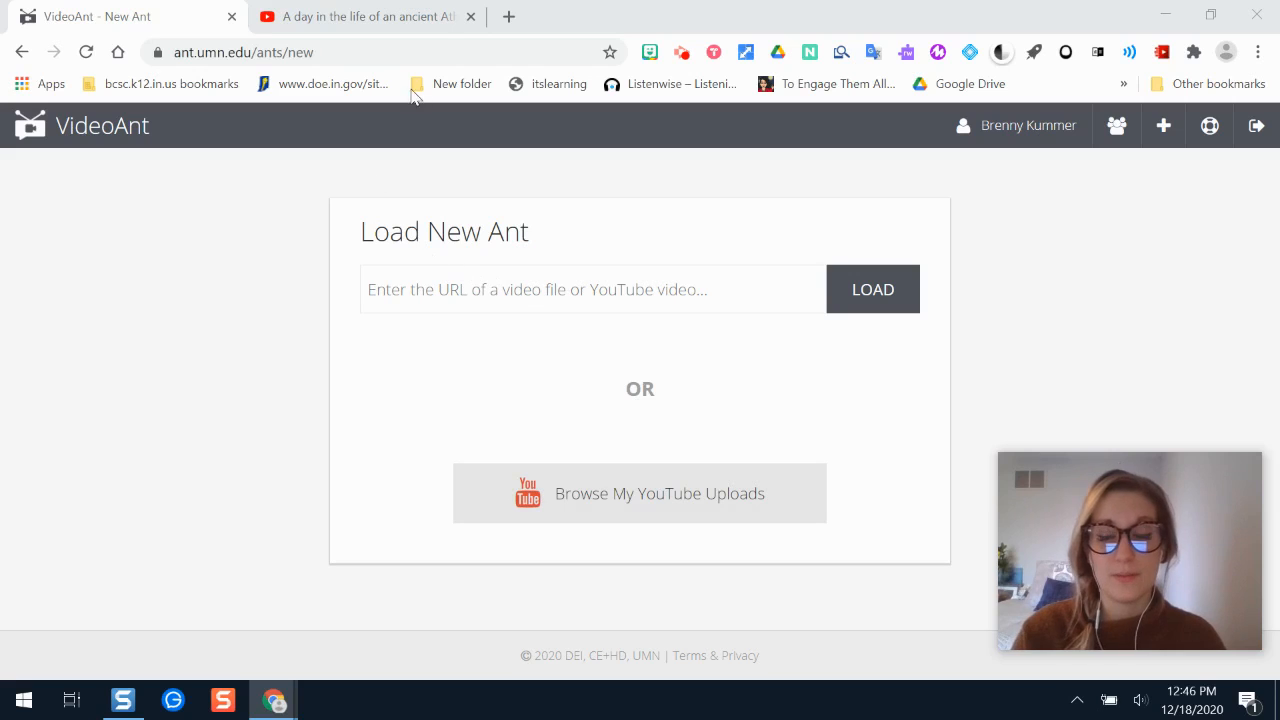
- Load the YouTube video 'A day in the life of an ancient Athenian' into a new ant from its copied URL
click(386, 14)
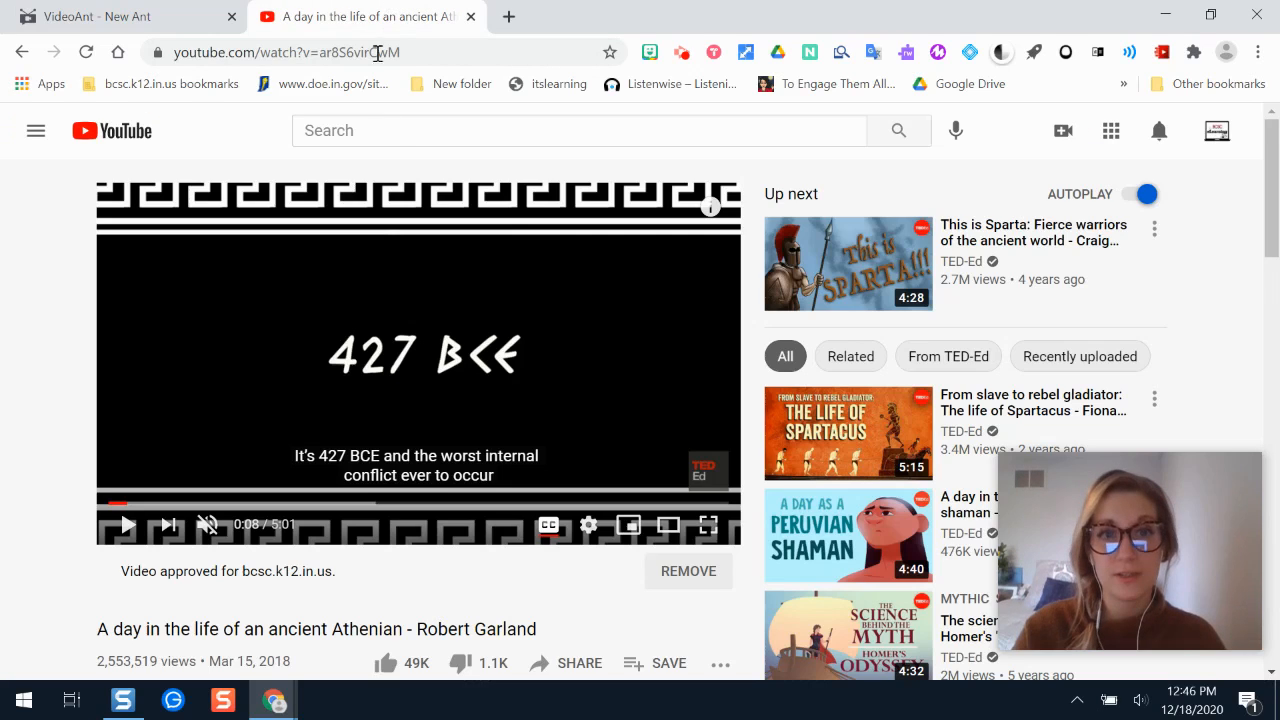
click(419, 53)
key(ctrl+c)
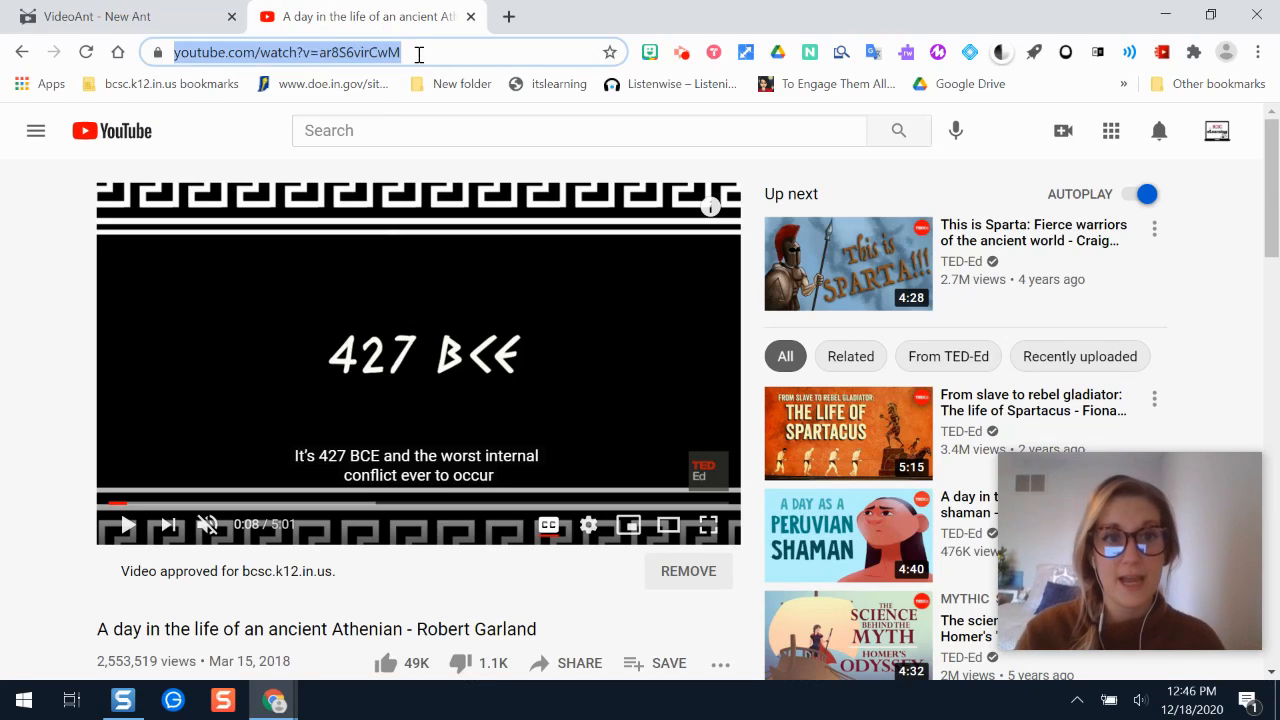
click(167, 14)
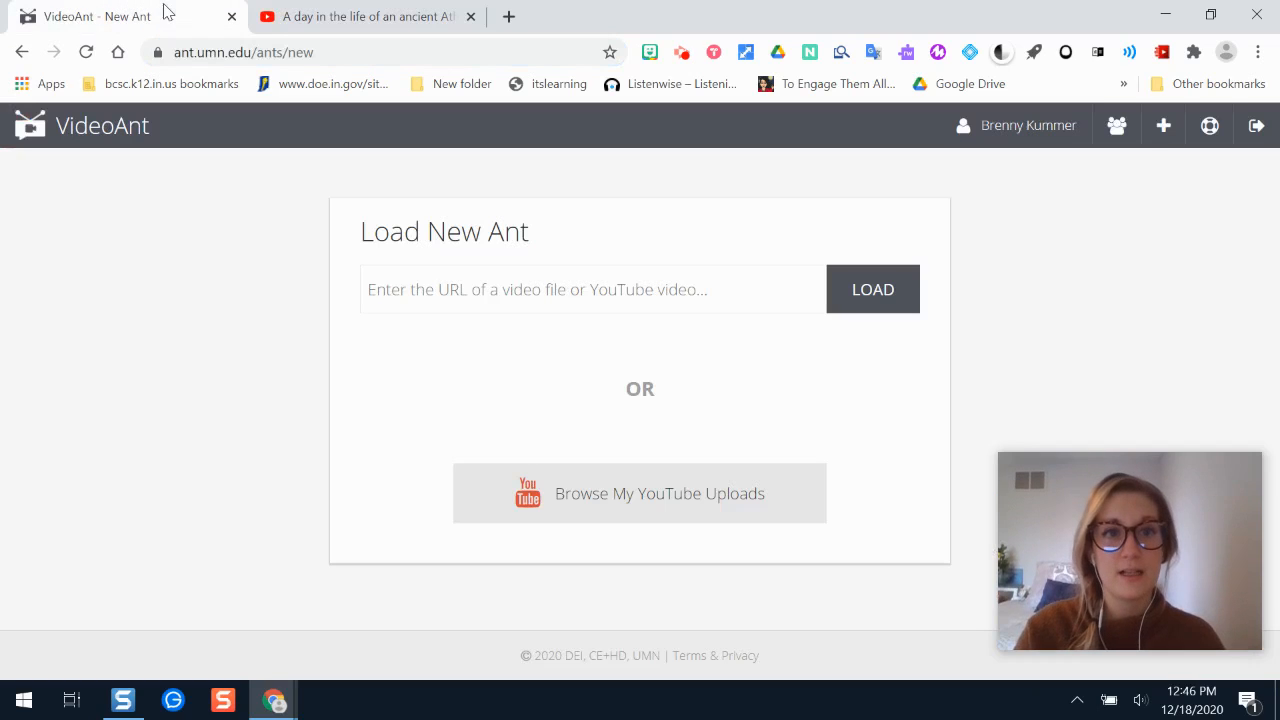
click(589, 289)
key(ctrl+v)
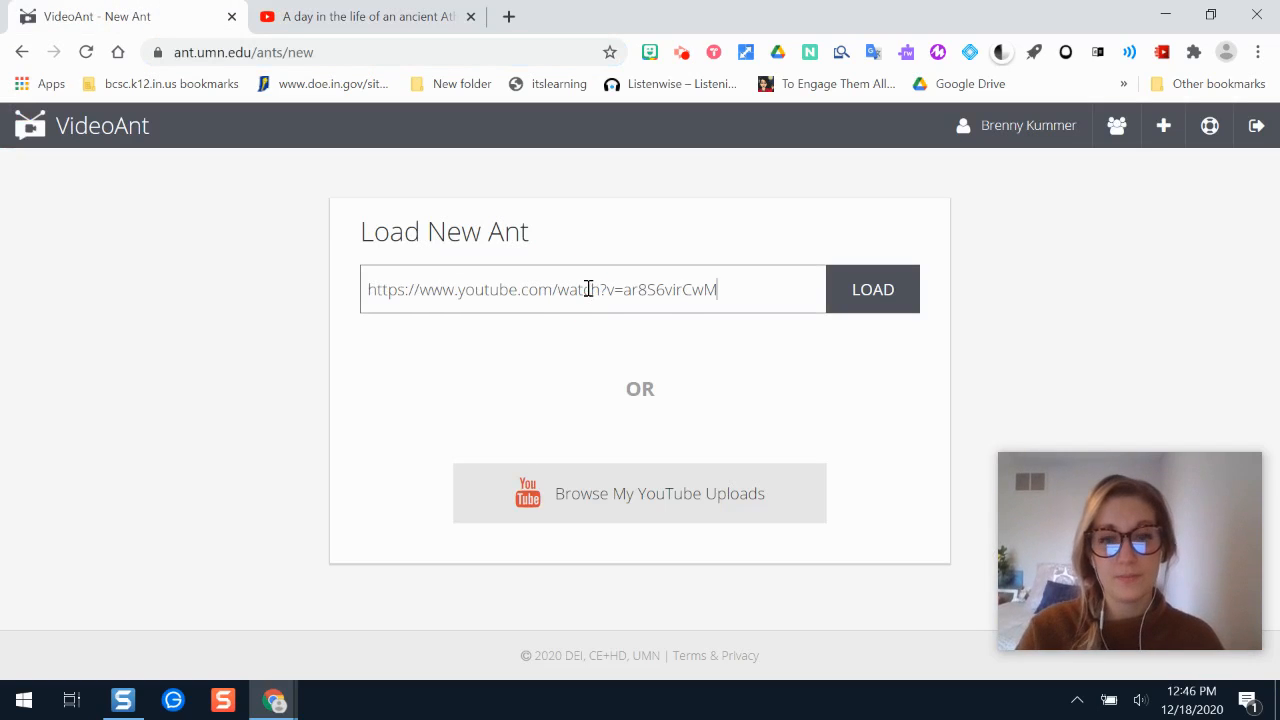
click(880, 303)
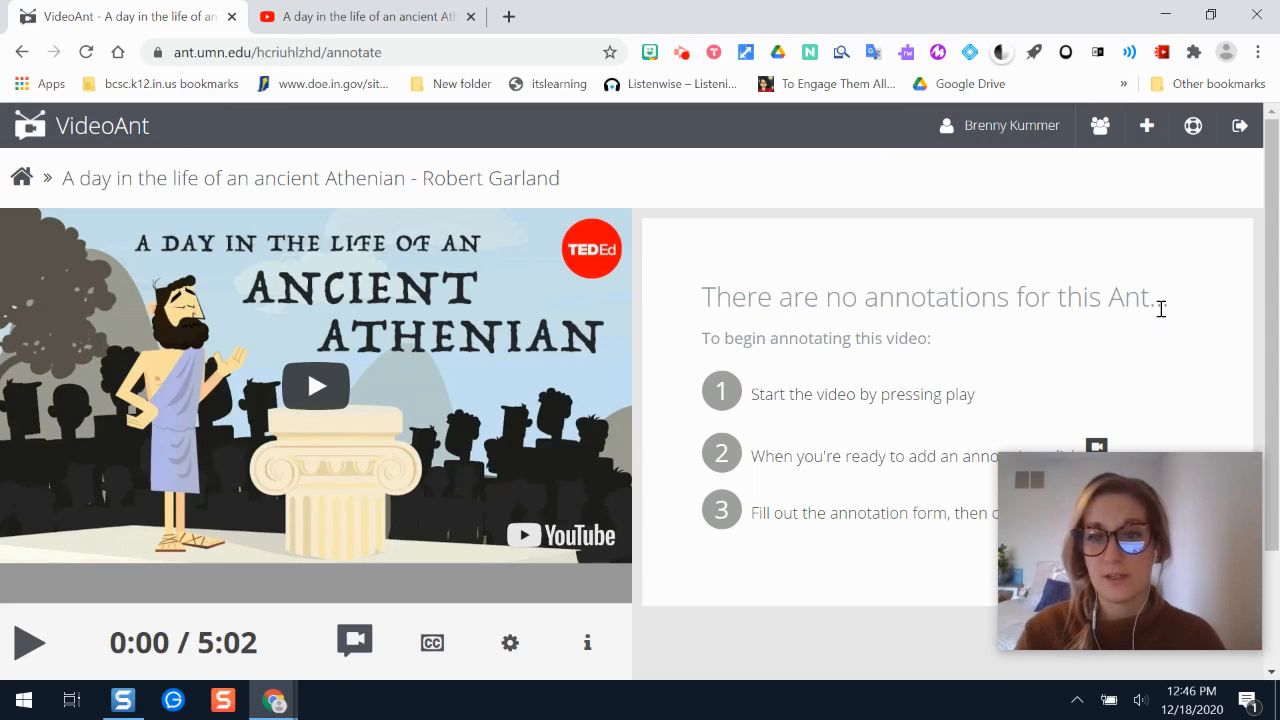
mouse_move(1108, 486)
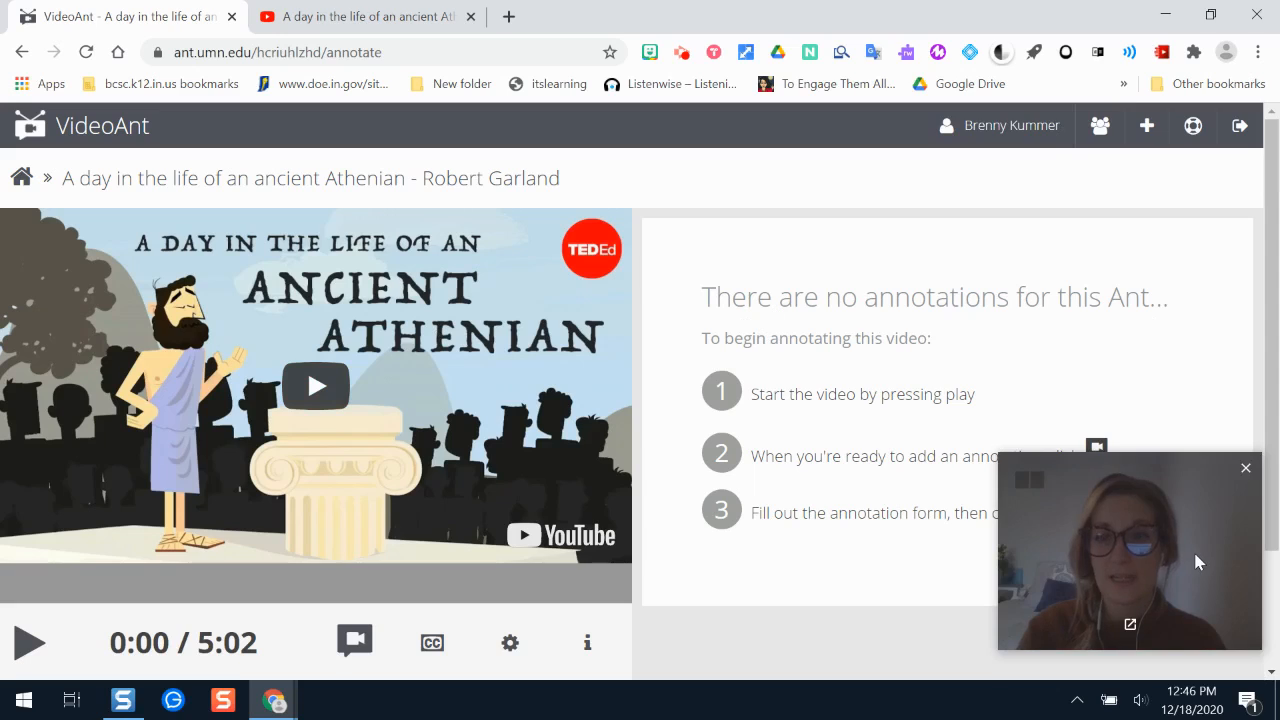
- Play the Athenian video in the ant up to about 0:22, showing the Athens and Sparta map
drag(1193, 549, 1021, 83)
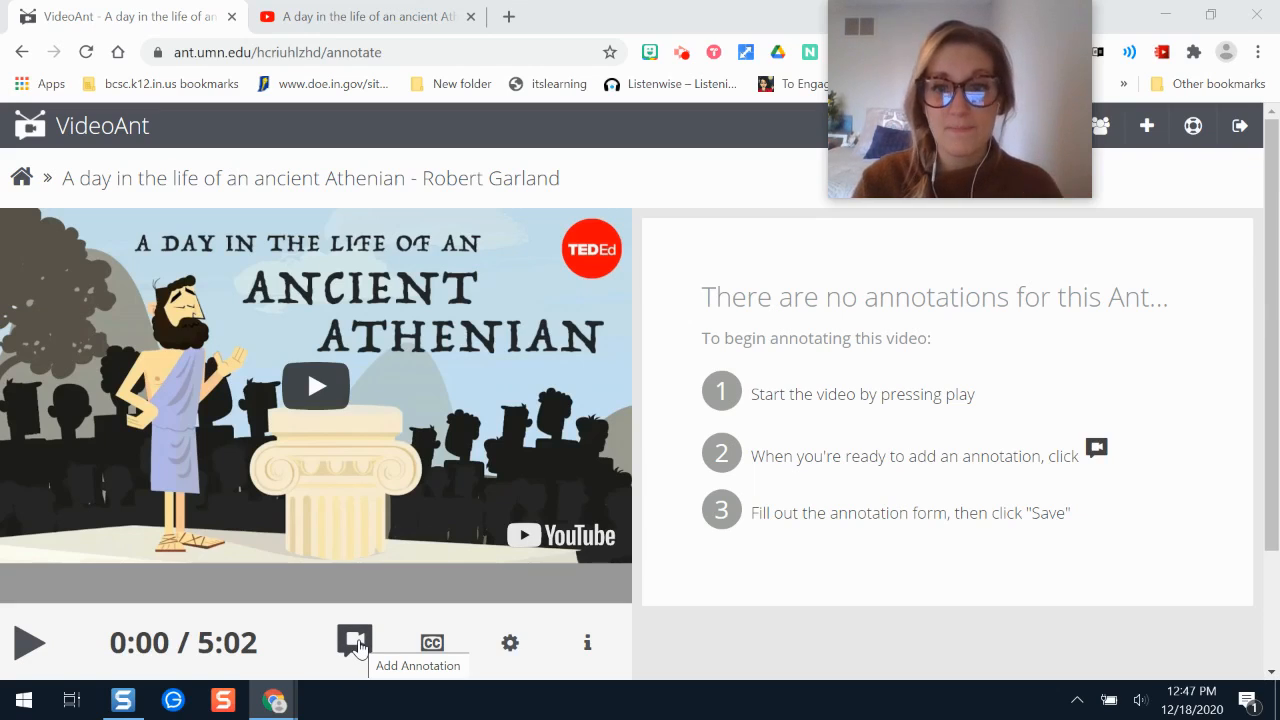
click(28, 641)
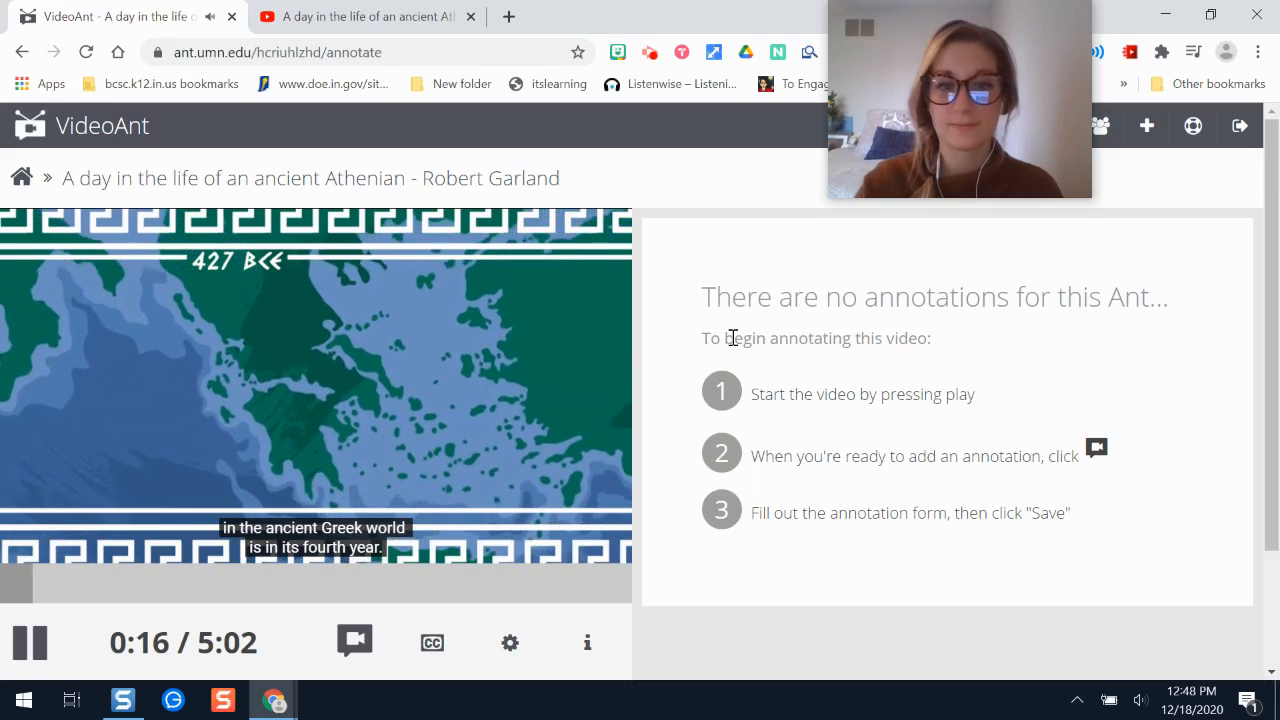
- Save a 0:23 annotation 'War between Athens, Sparta, and allies' with content 'Peloponnesian War'
click(356, 656)
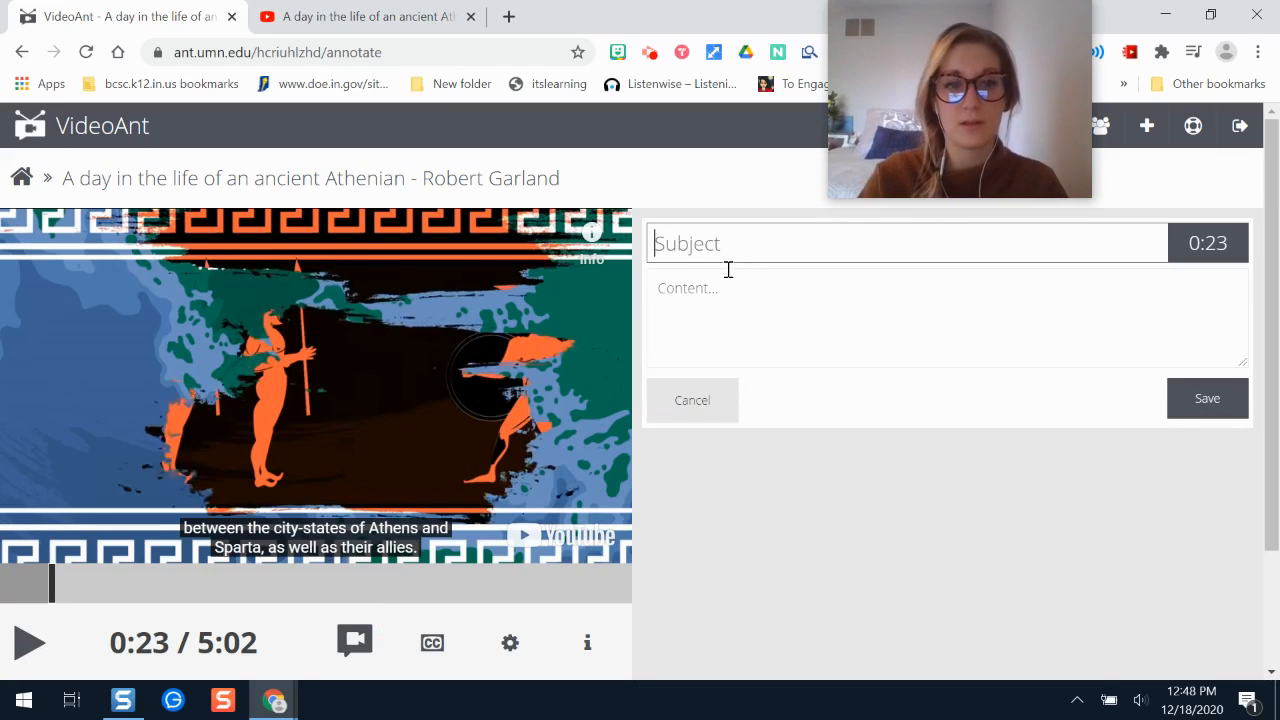
text(War betwen)
key(BackSpace)
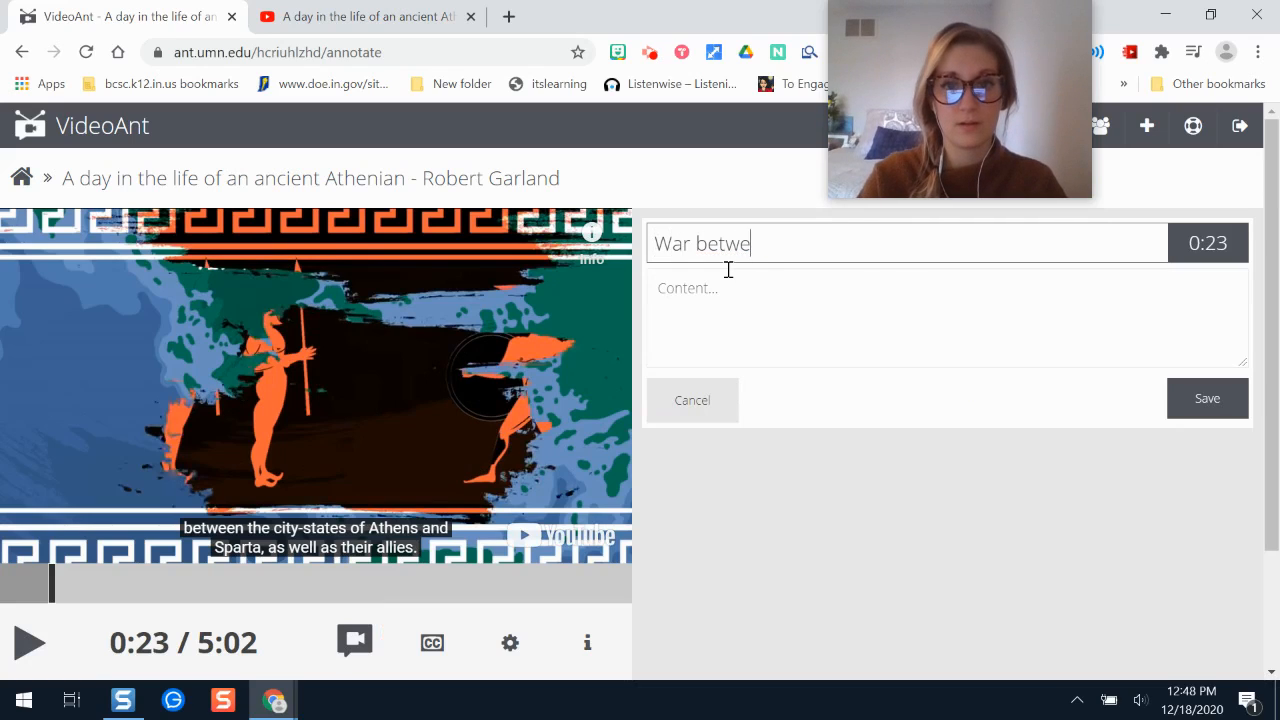
text(en Athens, Spar)
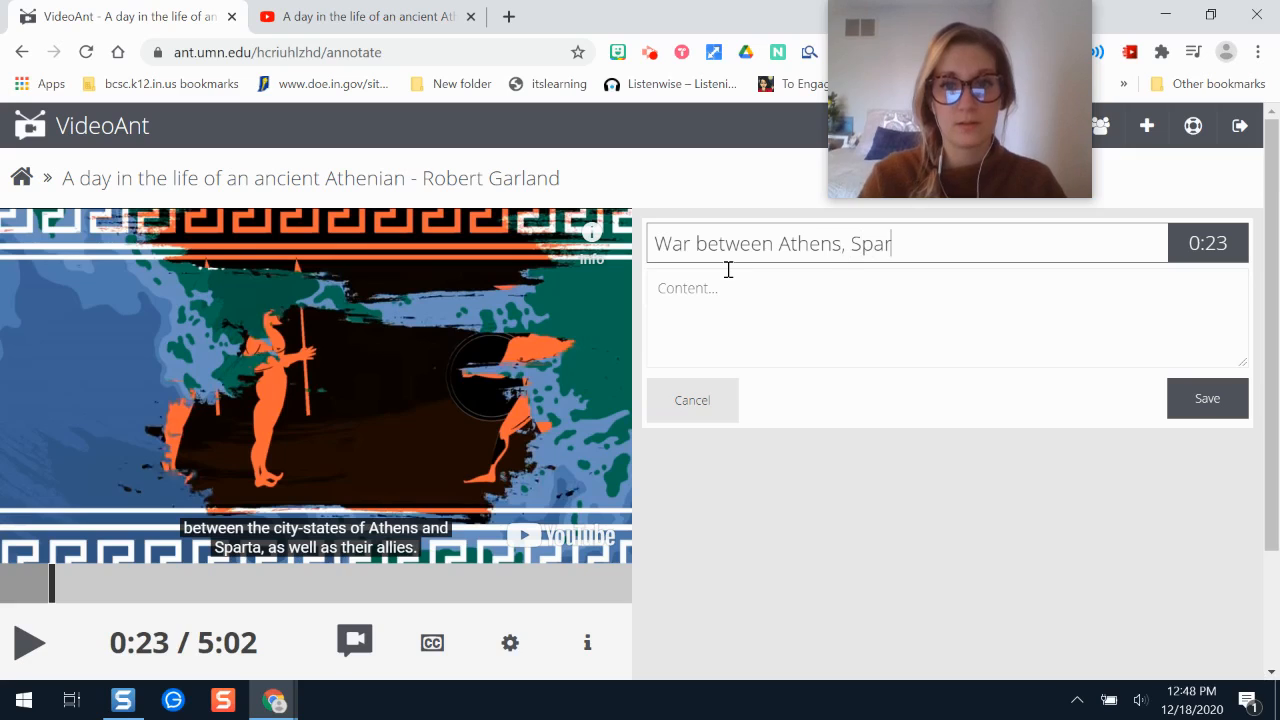
text(ta, and allies)
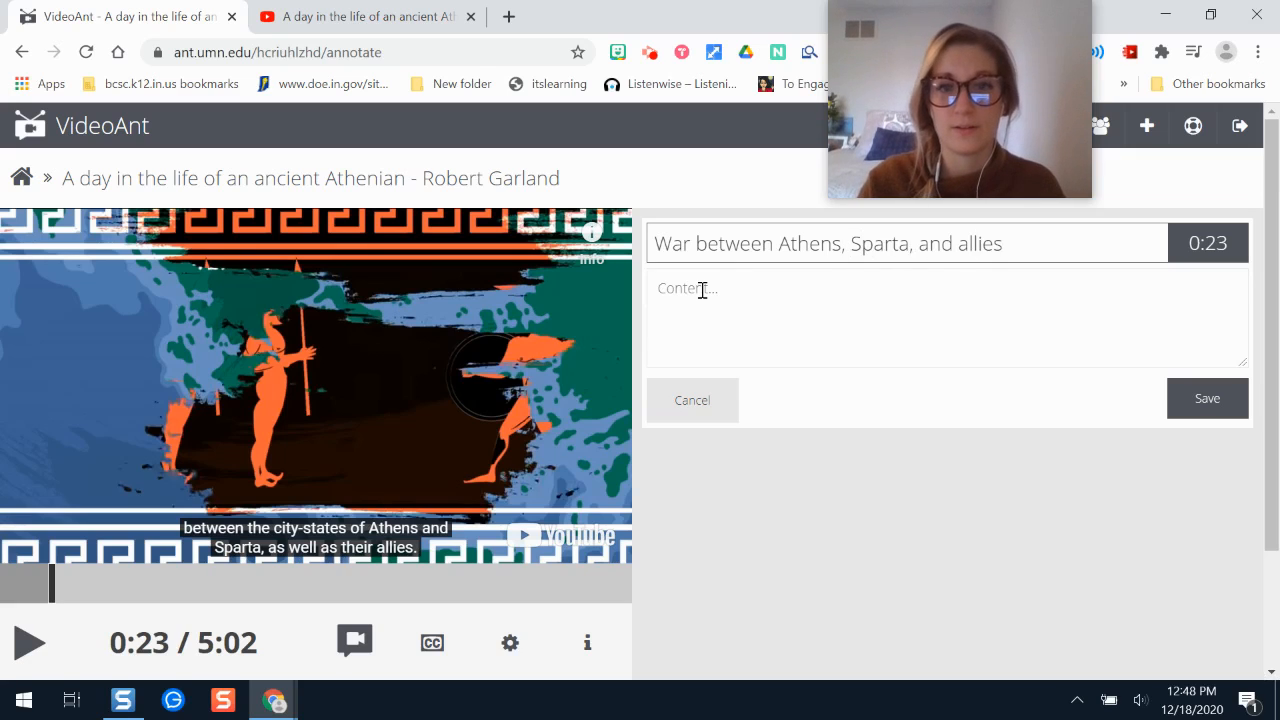
click(702, 290)
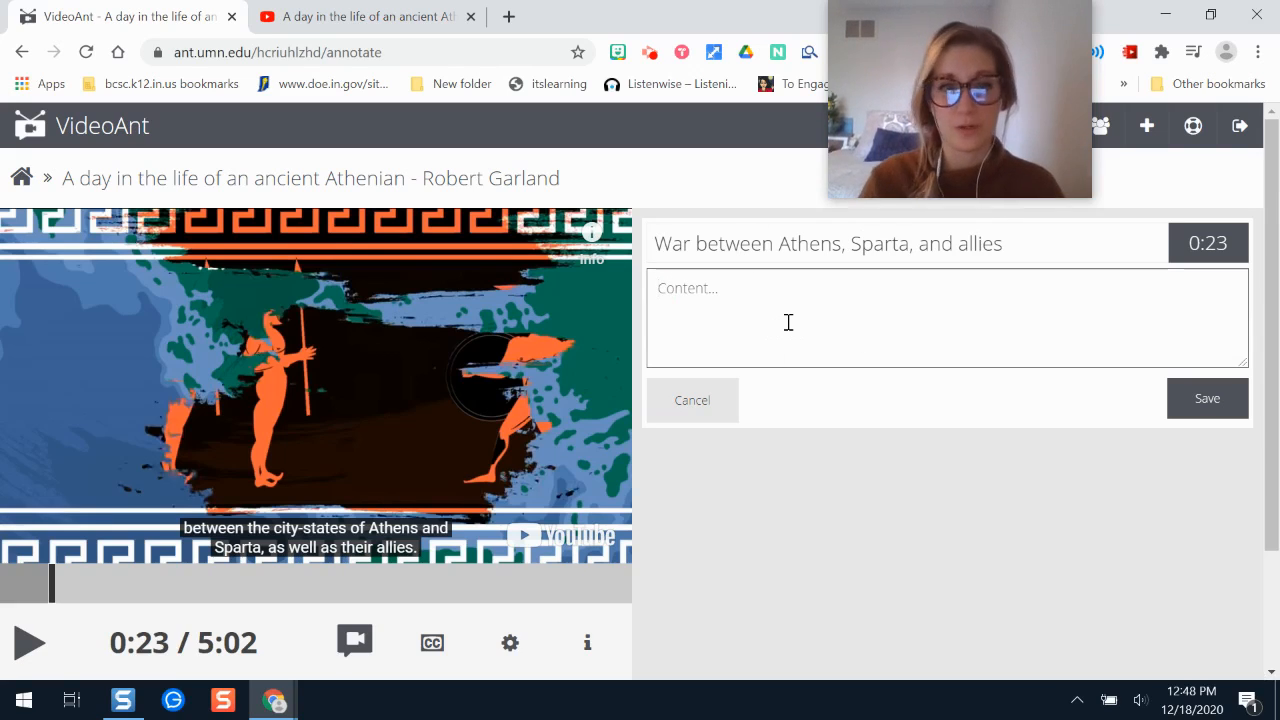
text(Peloponnesian War)
click(1208, 410)
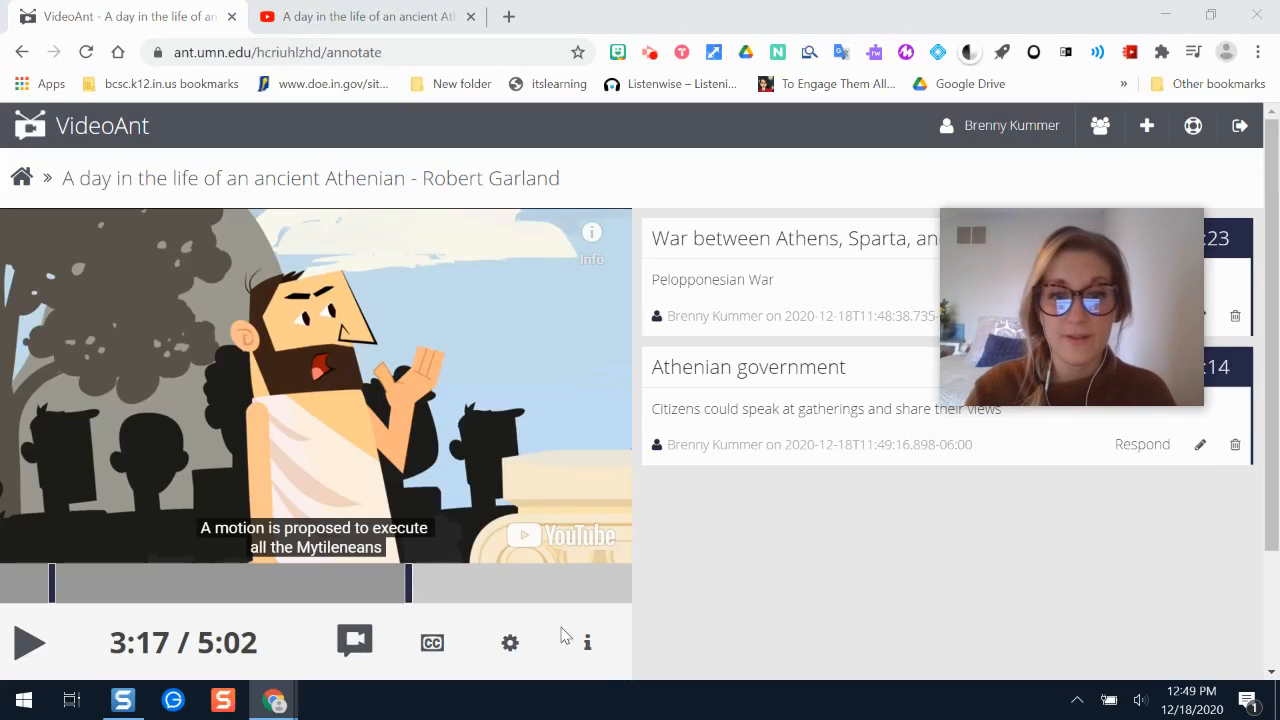
click(510, 645)
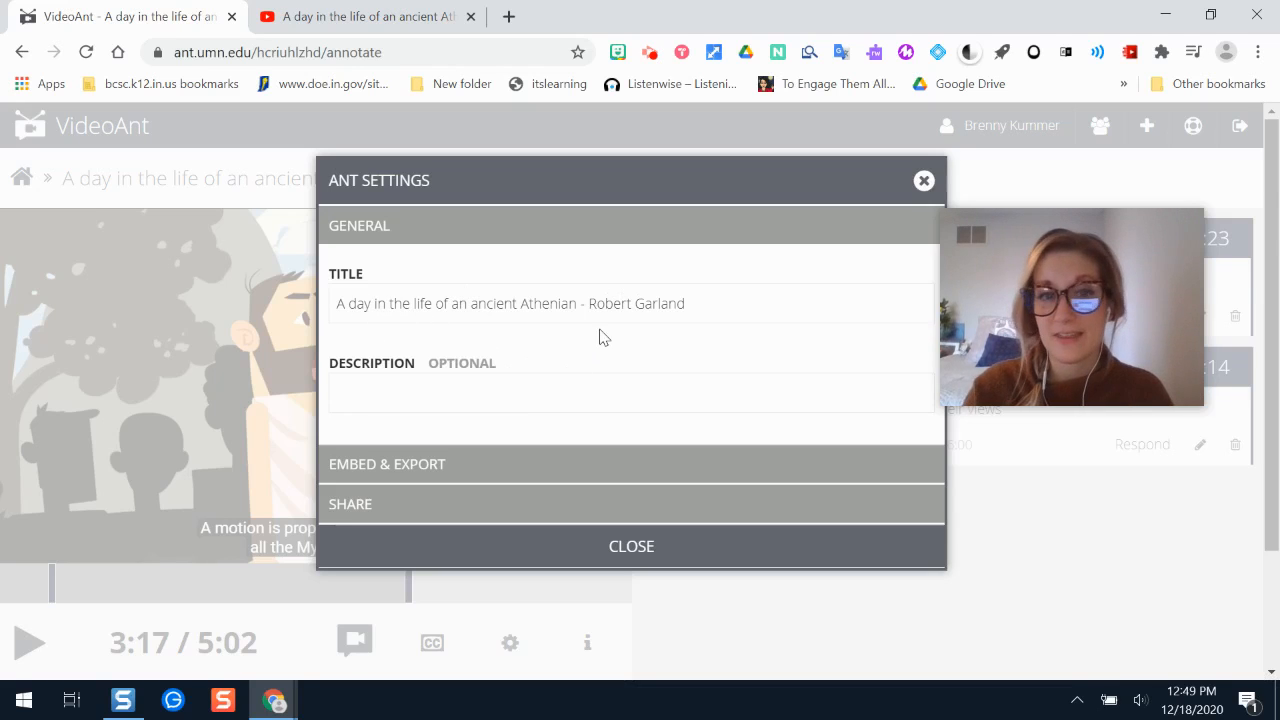
- Start writing a description for the ant in its Ant Settings
click(455, 388)
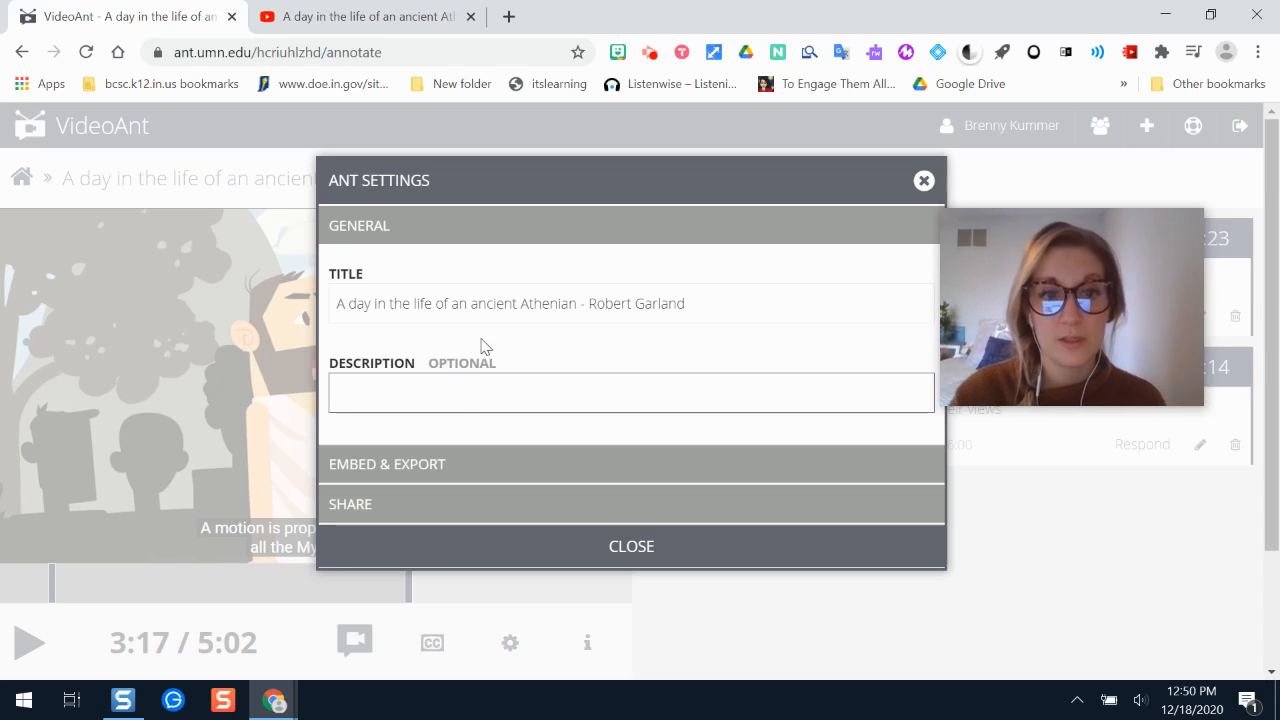
- Select the ant's embed code under Embed & Export, then review the Share section's public access levels
click(413, 461)
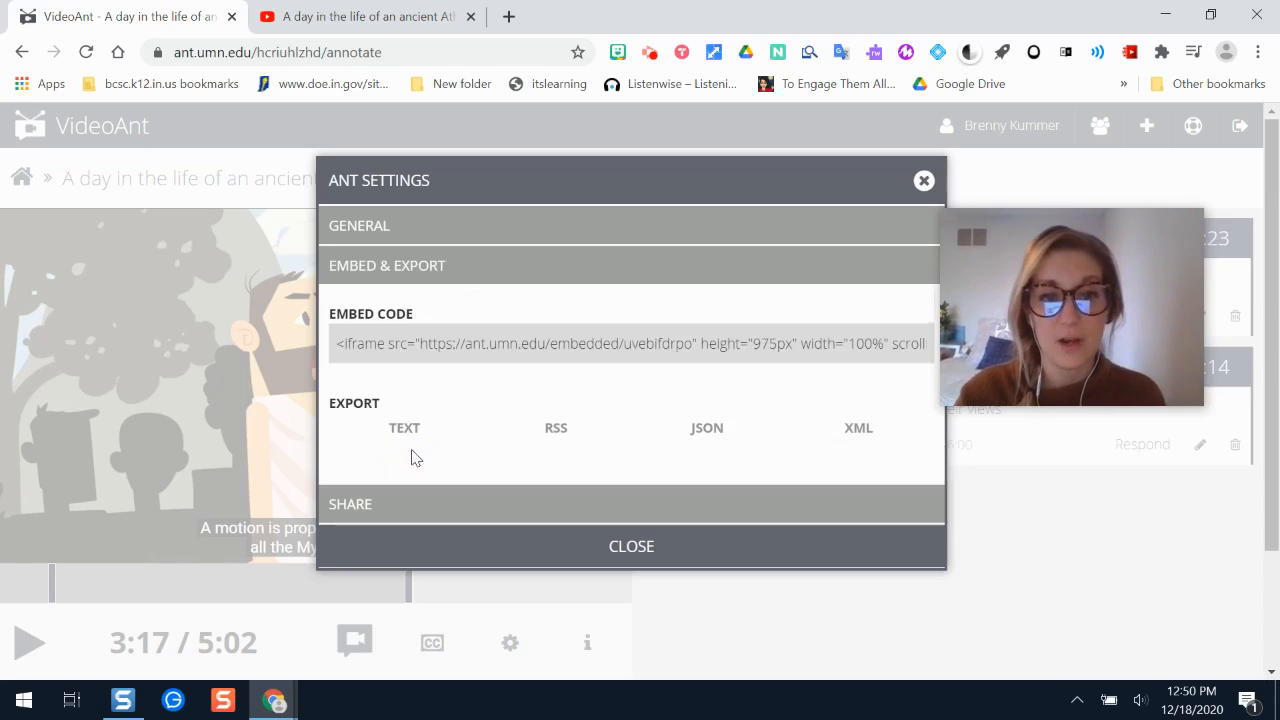
click(443, 343)
click(438, 346)
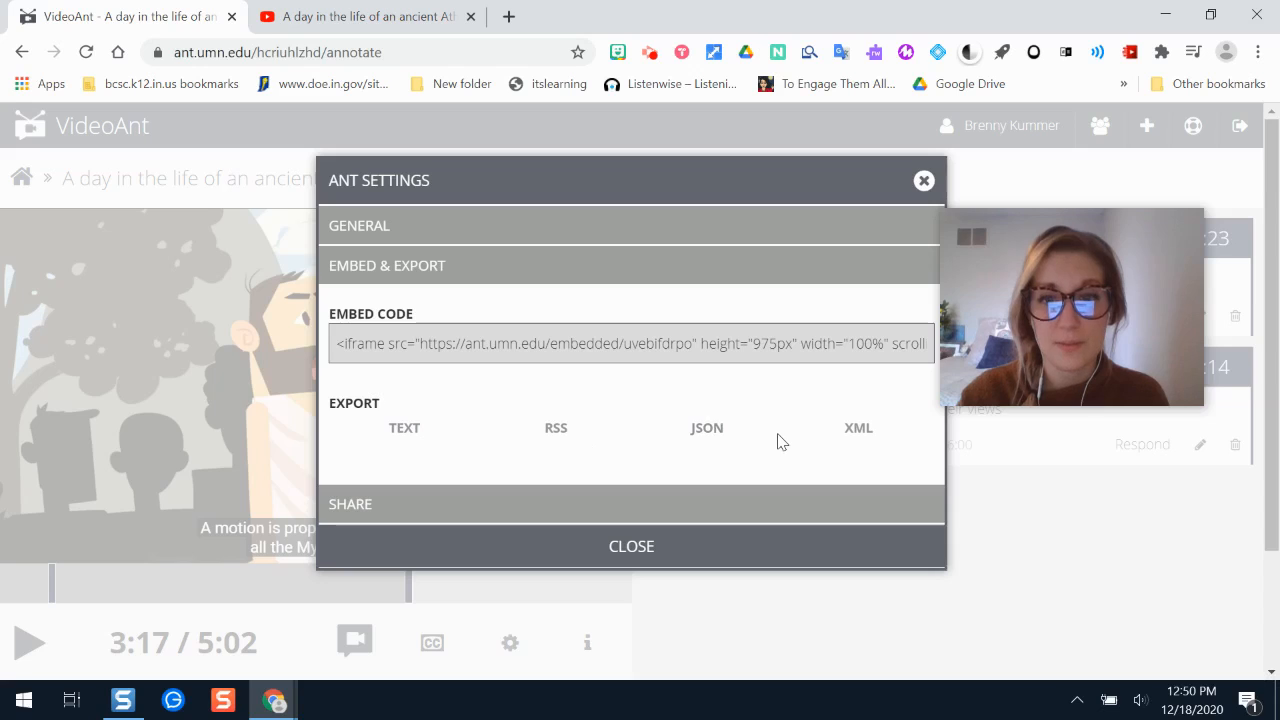
click(397, 506)
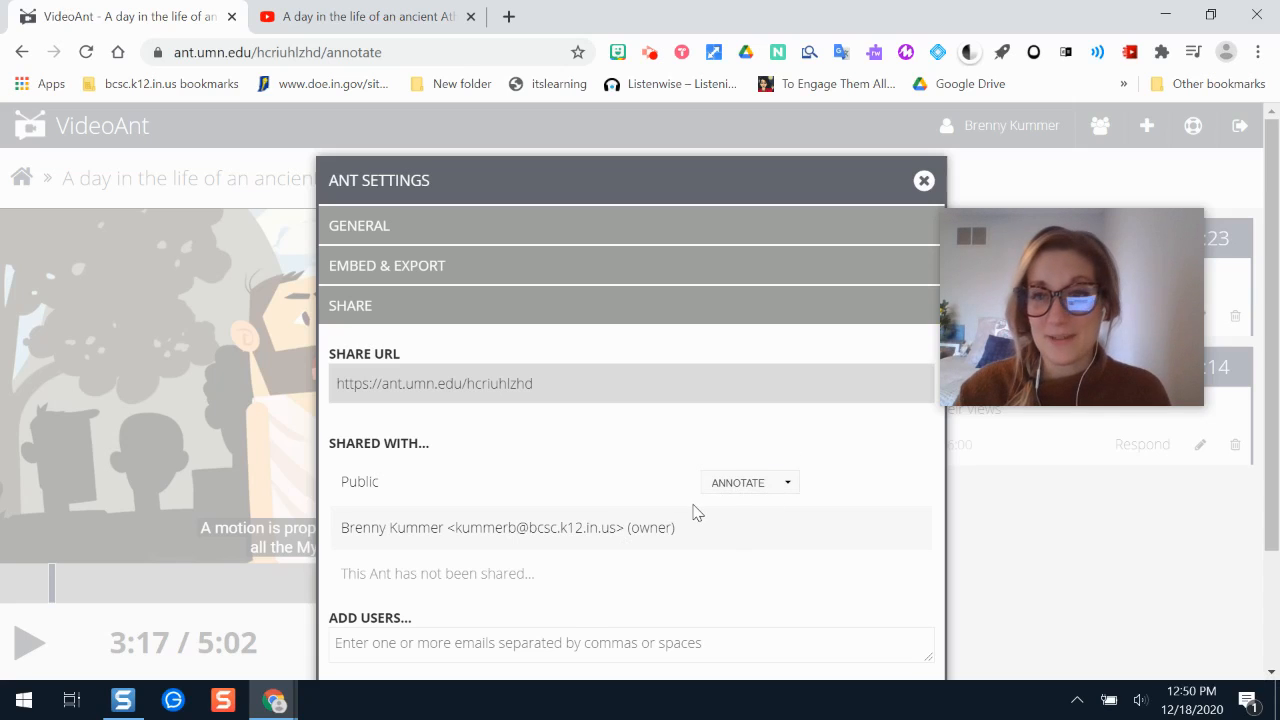
click(773, 487)
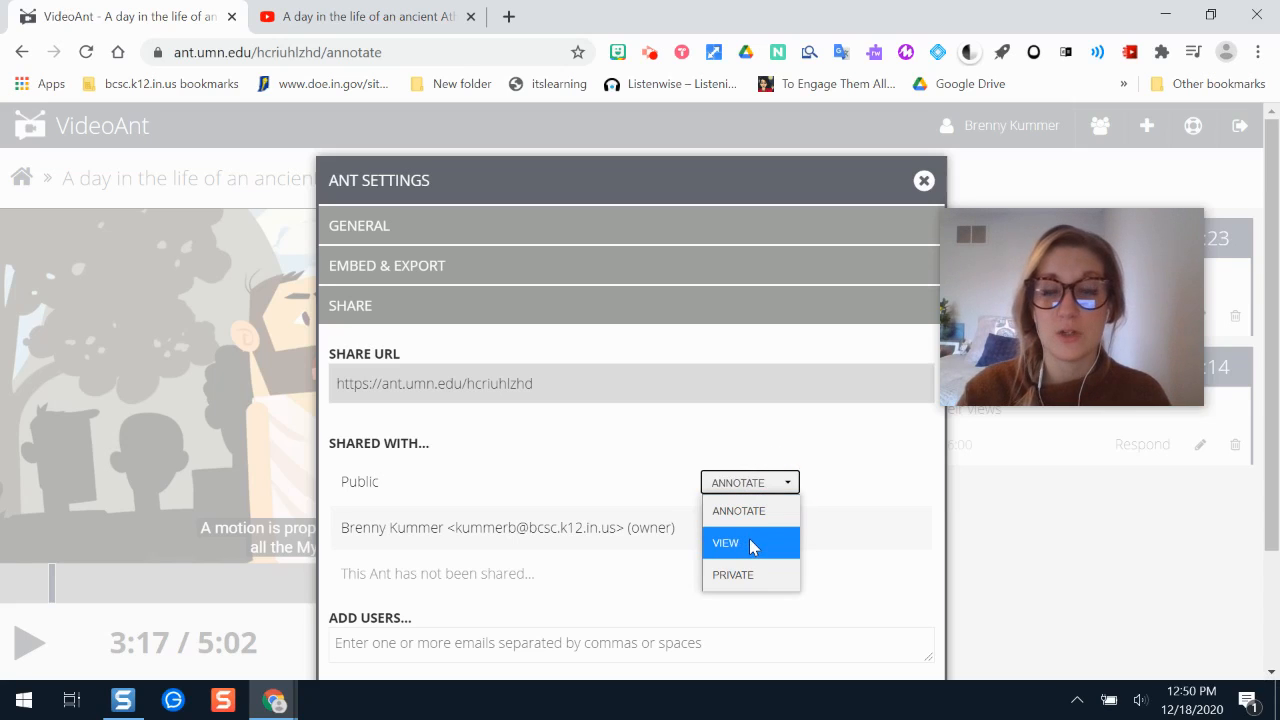
- Change the ant's Public access from Annotate to View, then begin adding users to share with
click(753, 546)
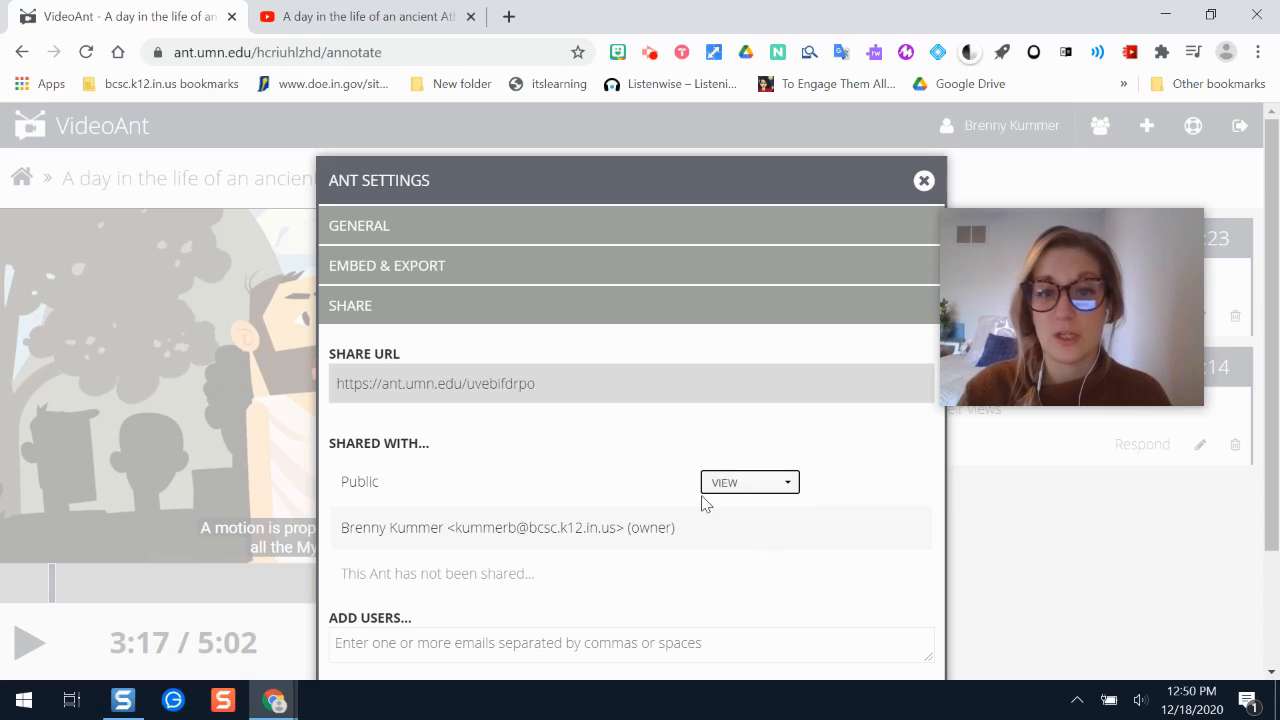
scroll(840, 345, down, 1)
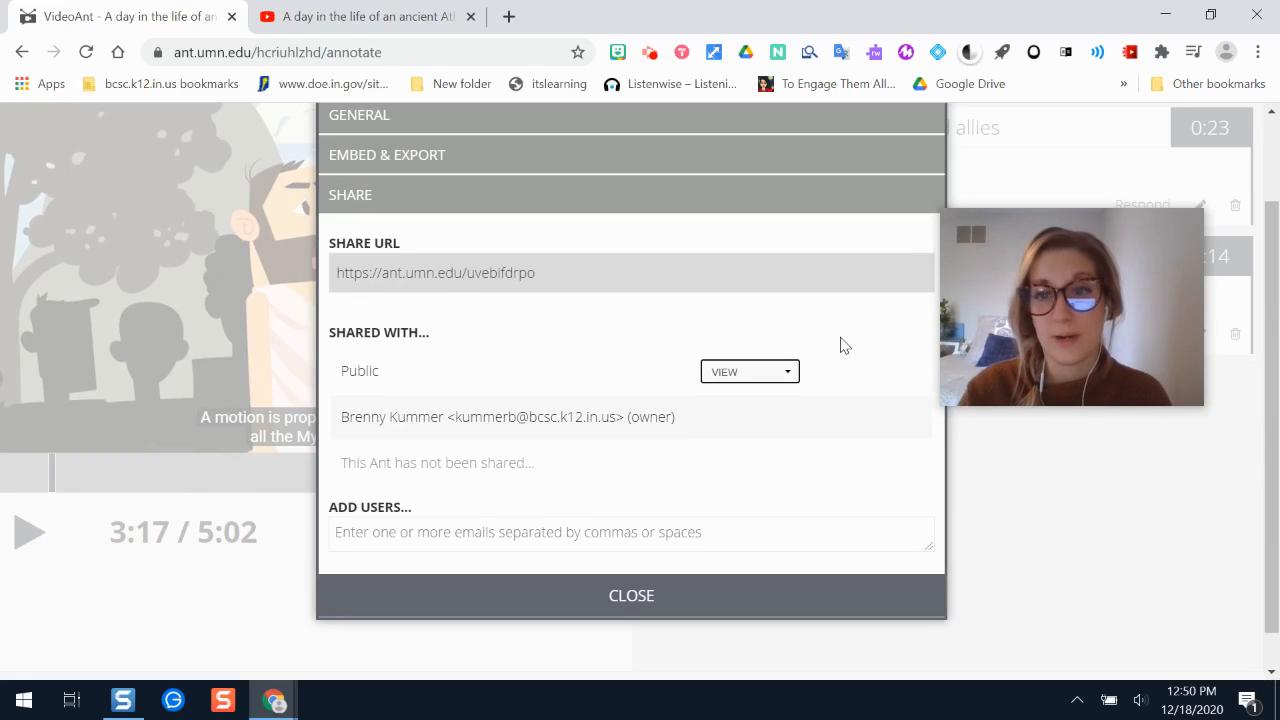
click(385, 527)
- Try sharing with no users added, check the available groups, and select the public share URL
drag(1276, 302, 1277, 394)
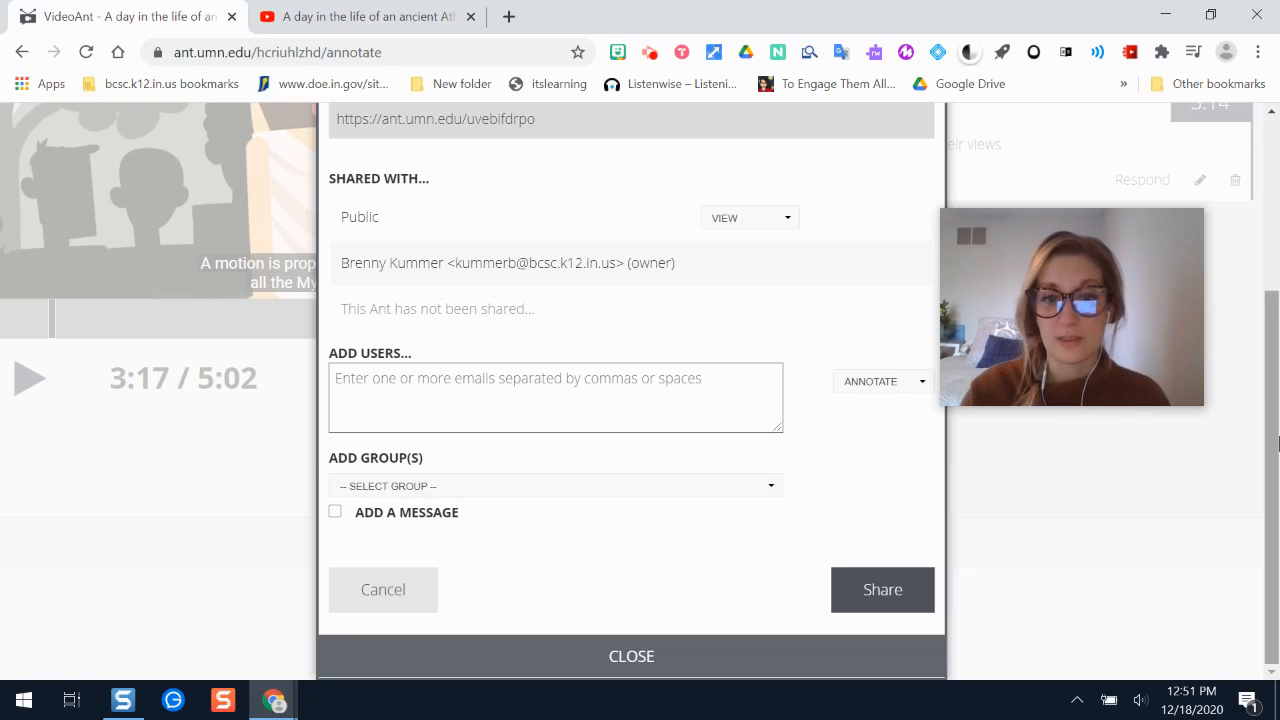
drag(1278, 443, 1278, 408)
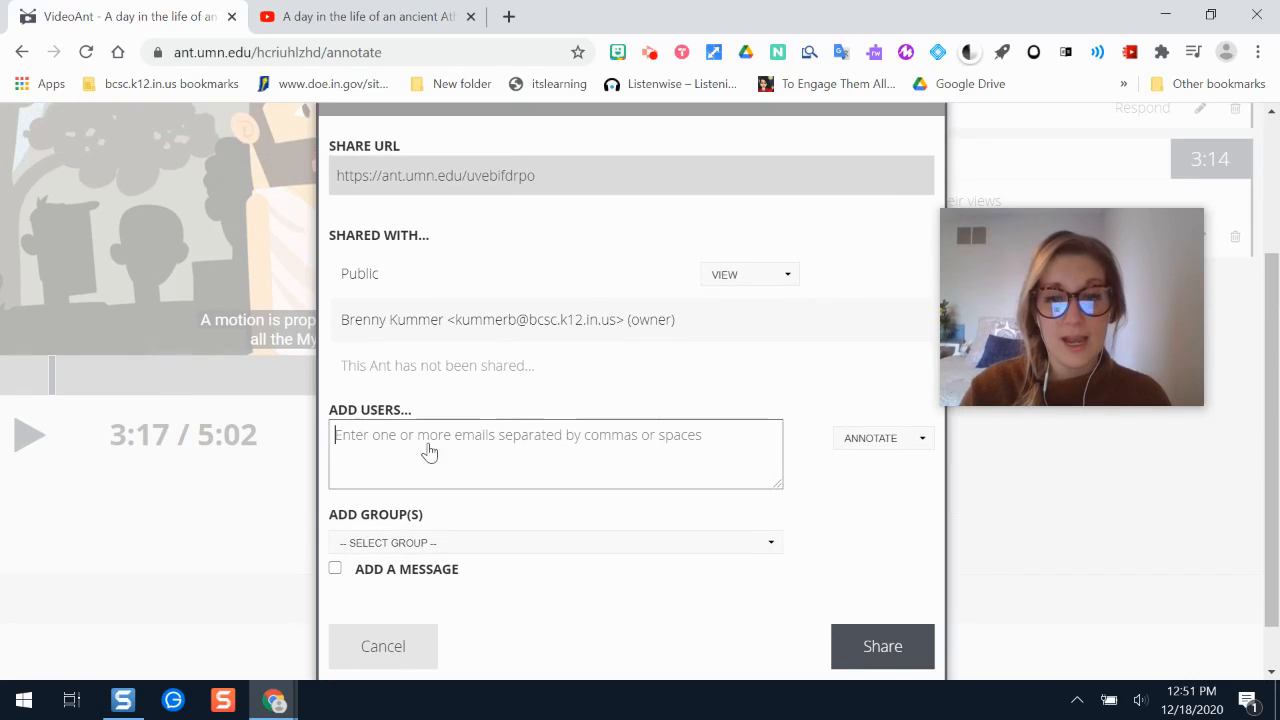
click(876, 640)
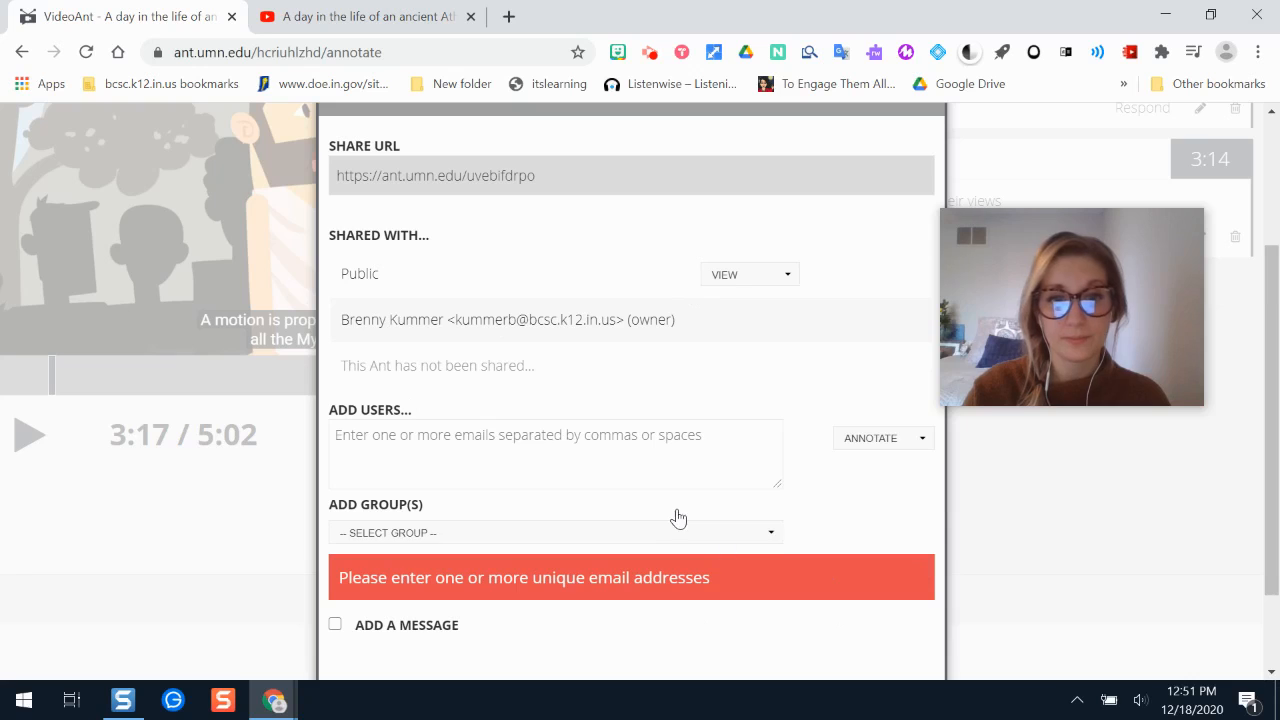
click(580, 532)
click(605, 455)
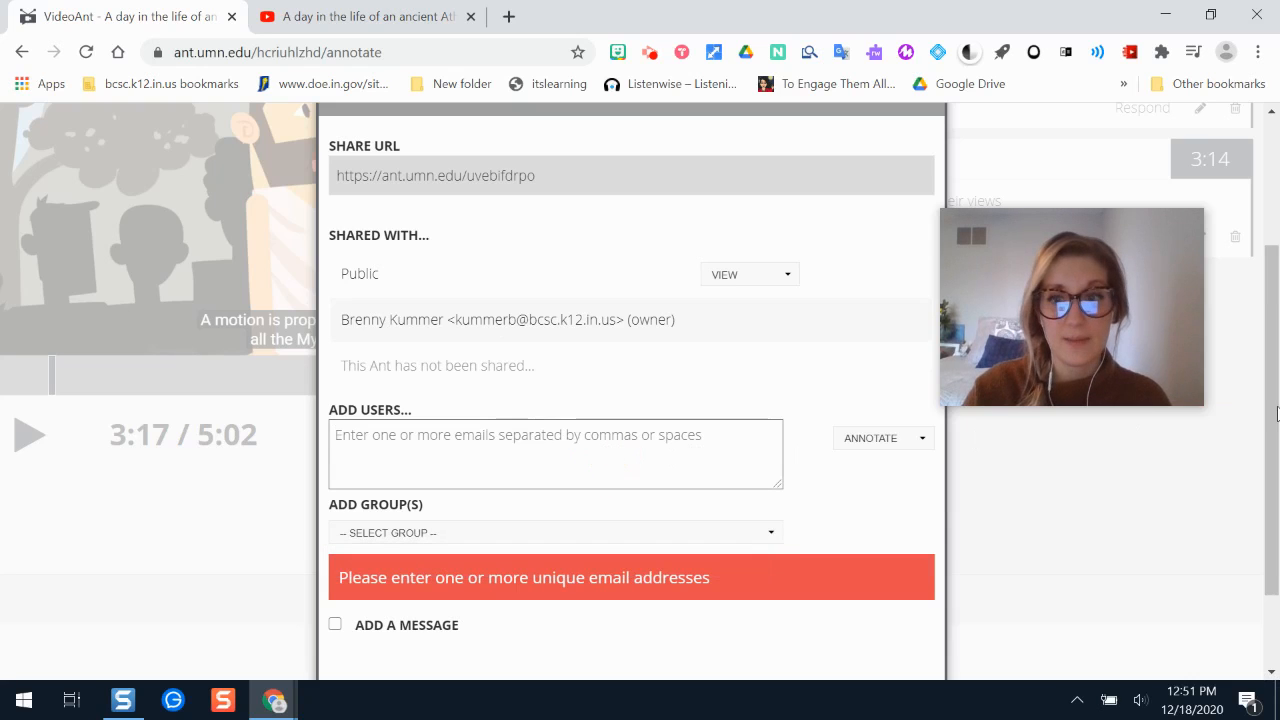
drag(1277, 403, 1278, 312)
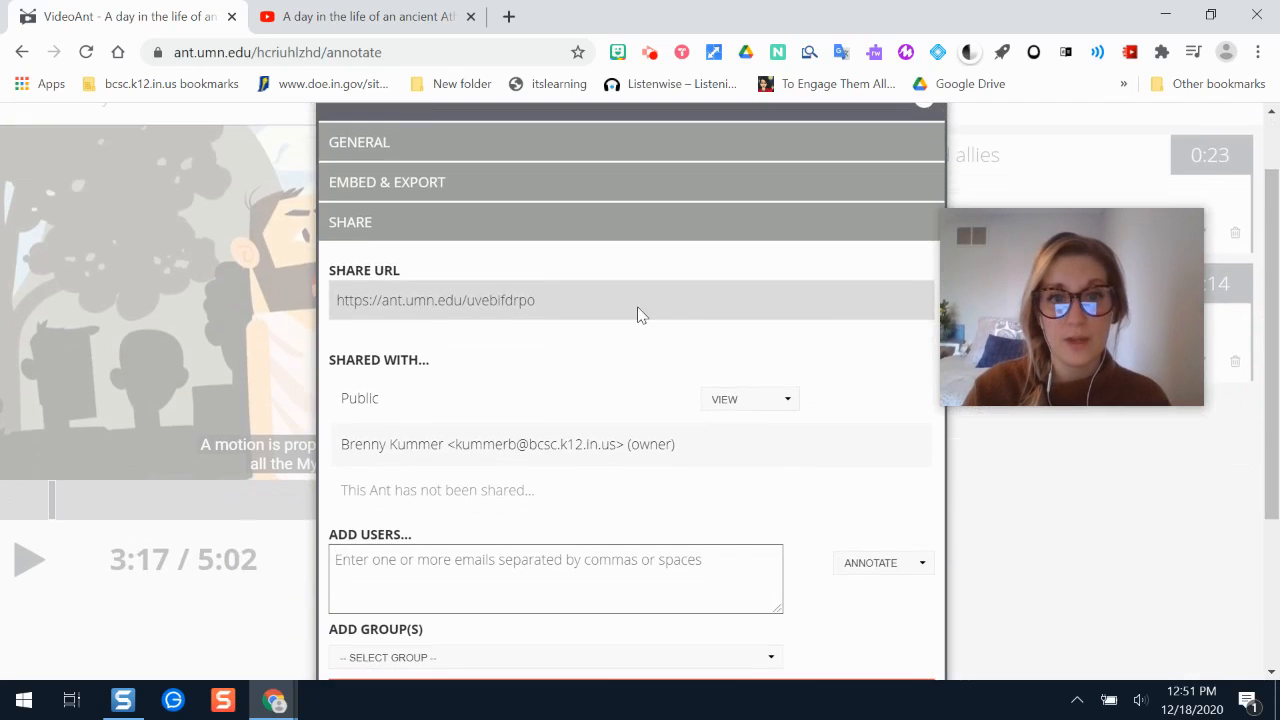
click(537, 300)
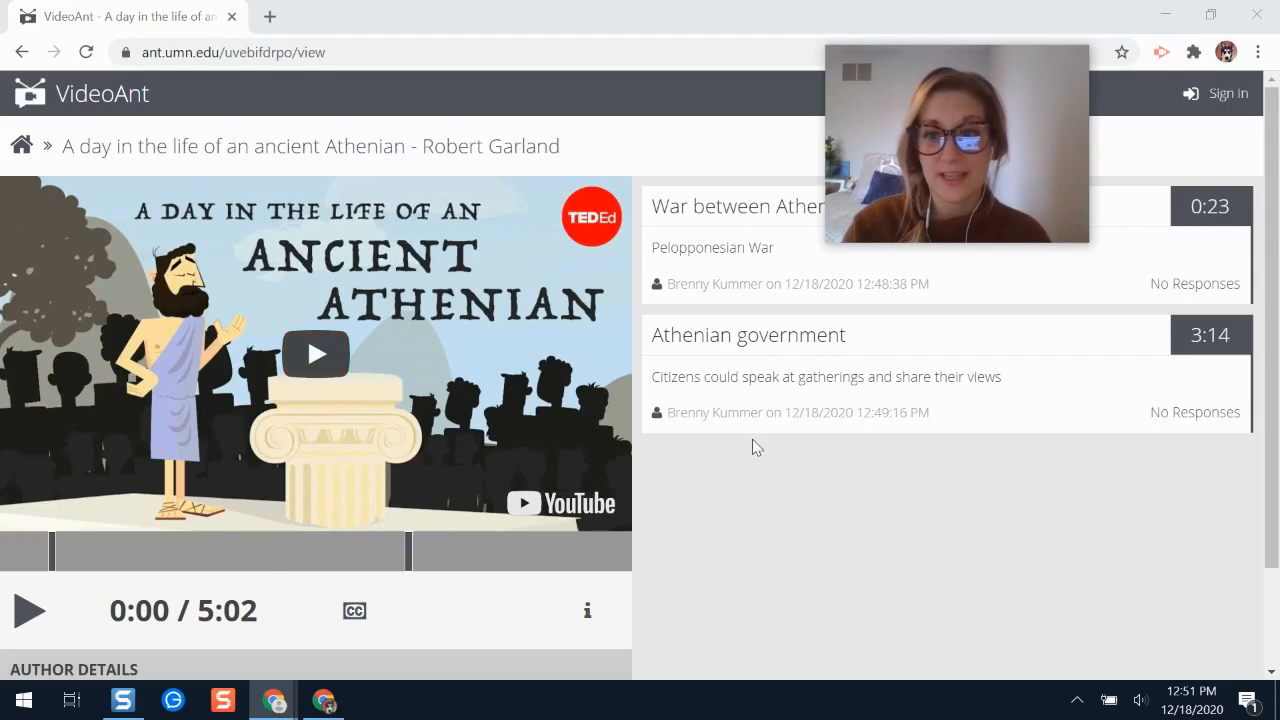
drag(1278, 275, 1278, 305)
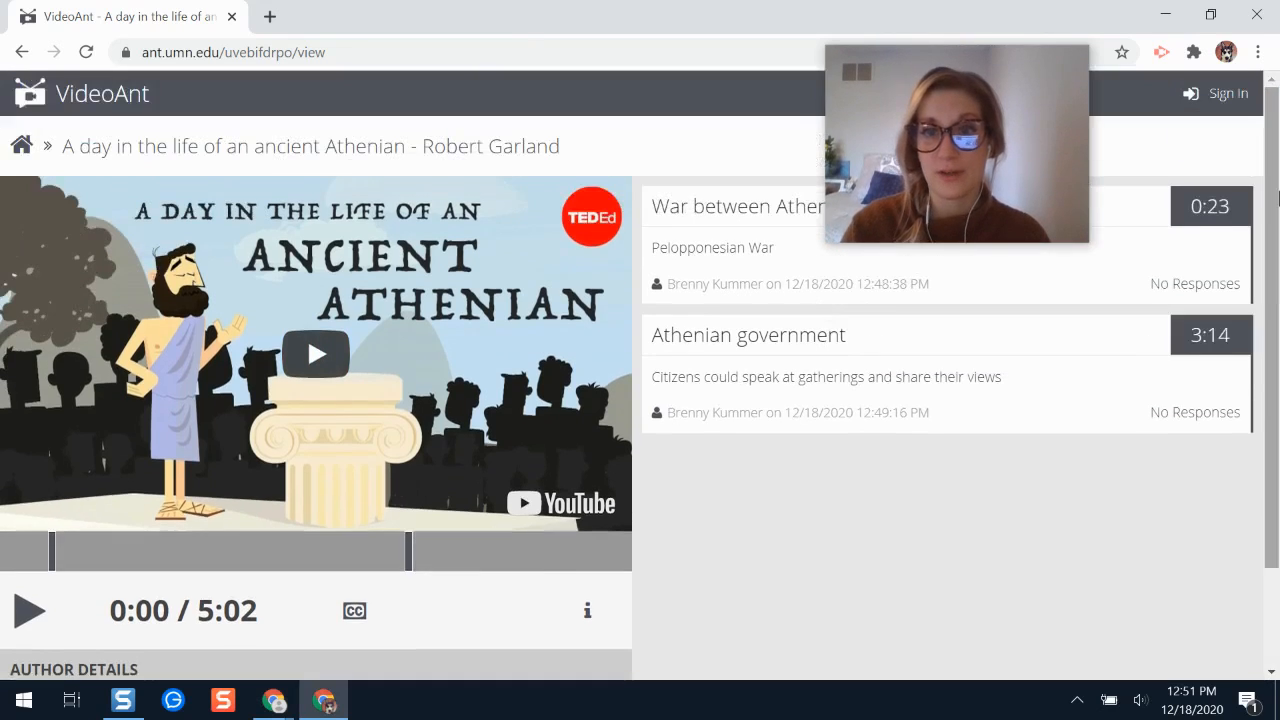
drag(988, 154, 1108, 443)
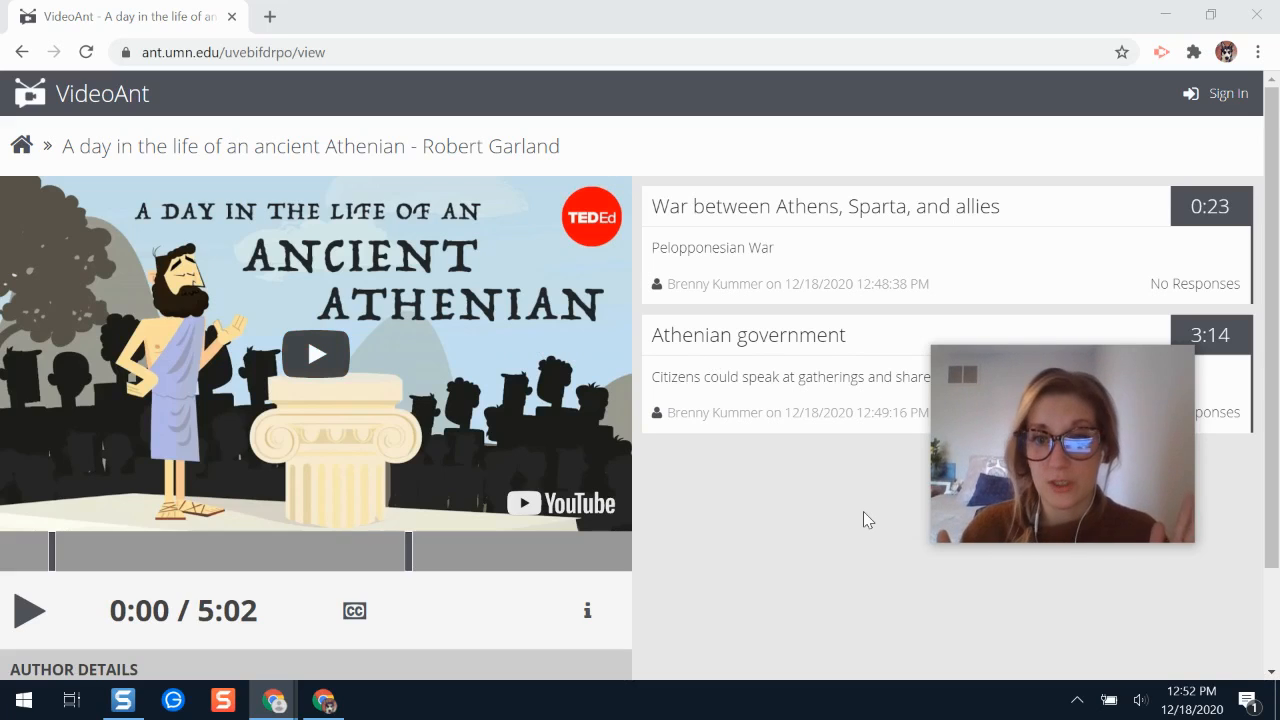
drag(1117, 427, 1172, 107)
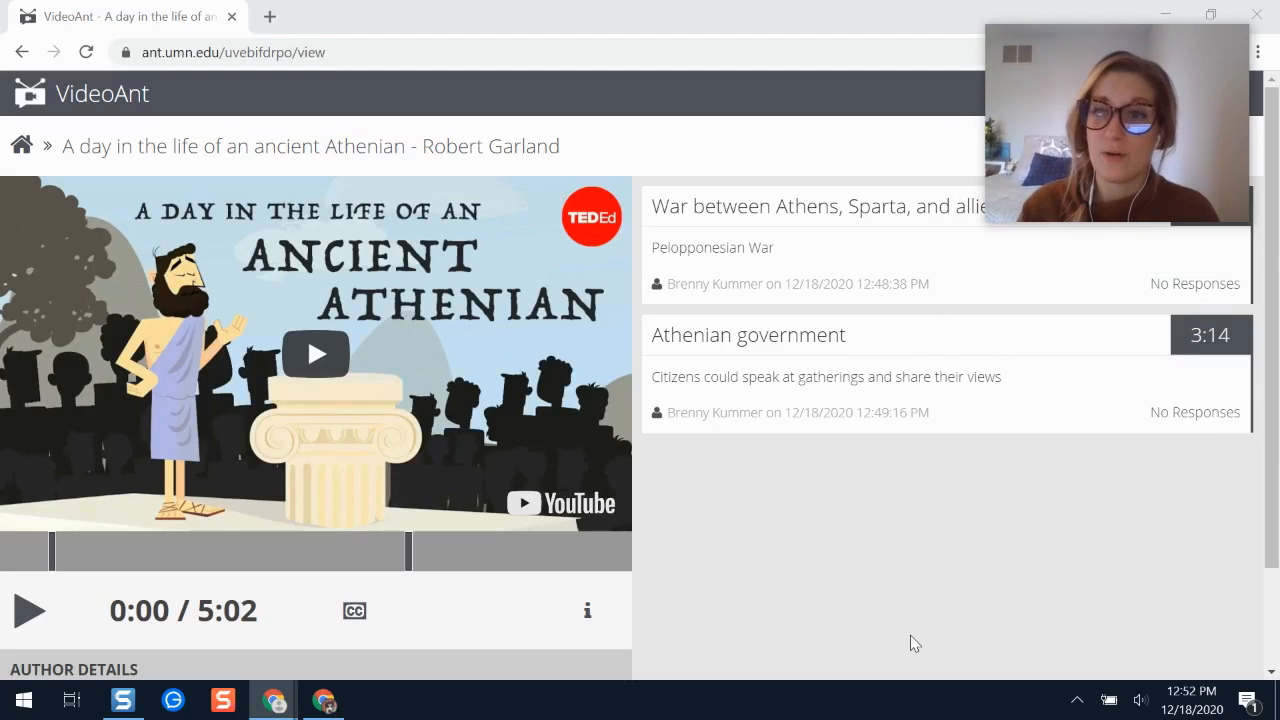
mouse_move(284, 703)
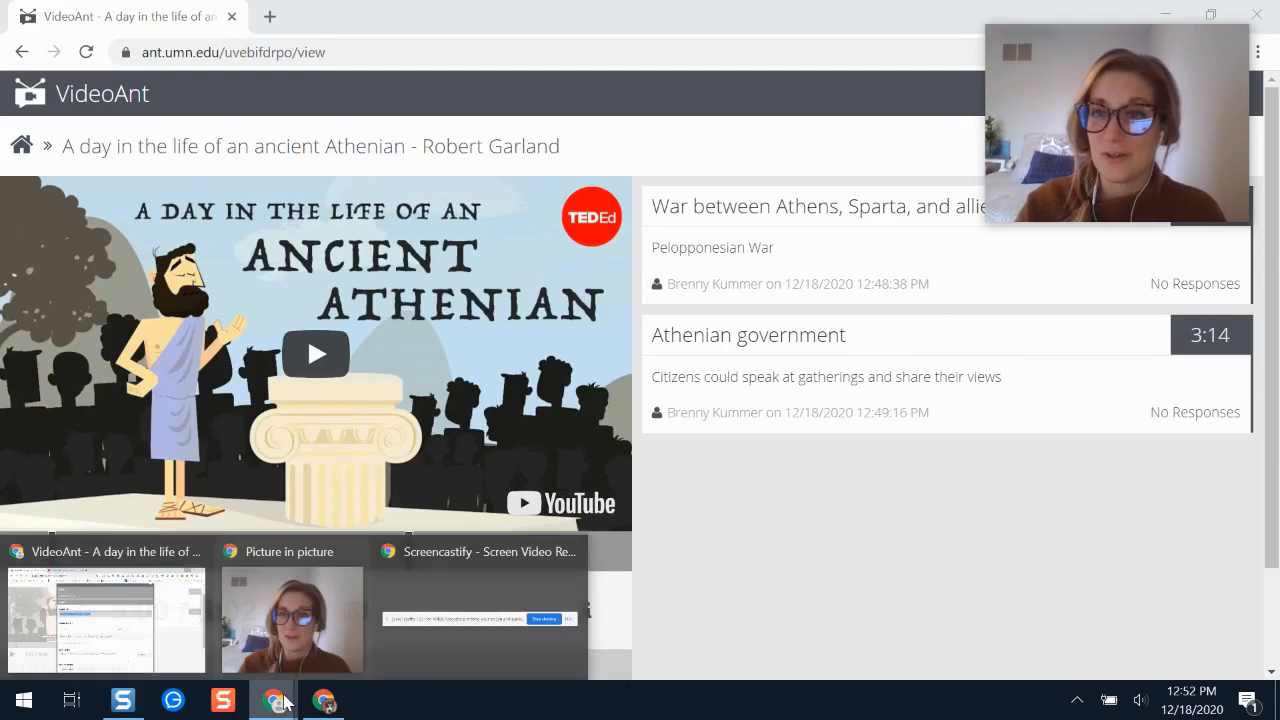